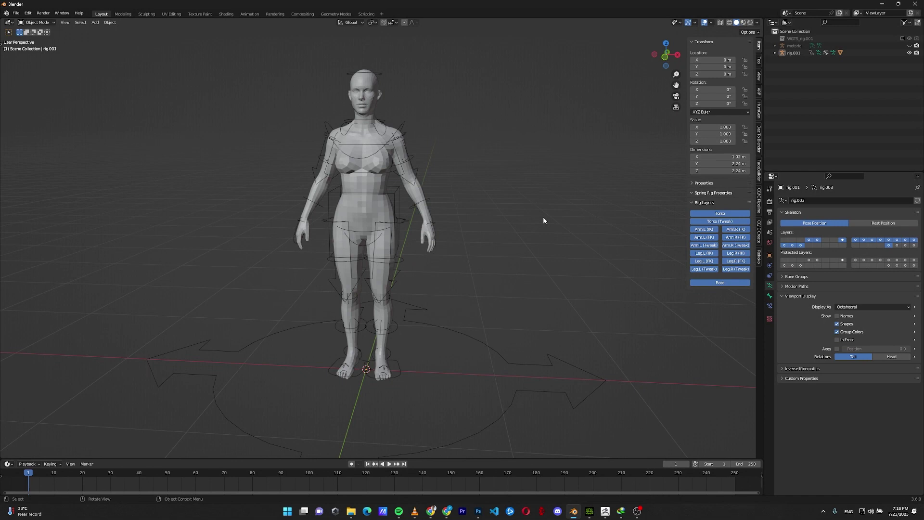
# Select the female body mesh and switch it to Weight Paint mode.
pyautogui.click(366, 145)
pyautogui.click(45, 23)
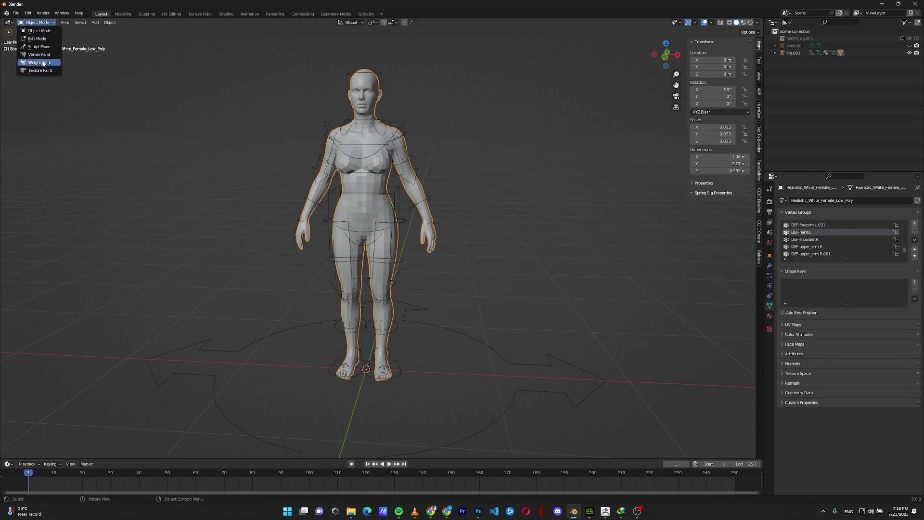
pyautogui.click(43, 63)
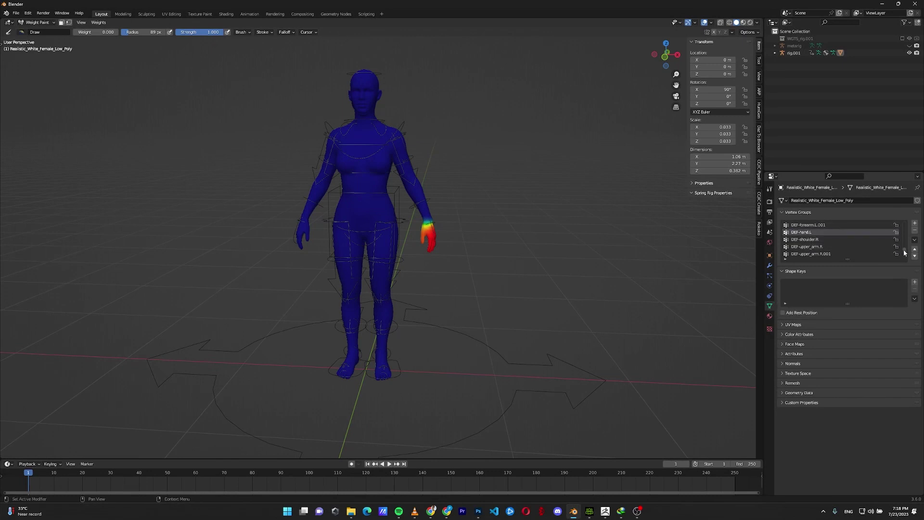
# Make DEF-spine.006 the active vertex group and bring its weights on the head into close view.
pyautogui.moveTo(904, 252); pyautogui.dragTo(904, 233)
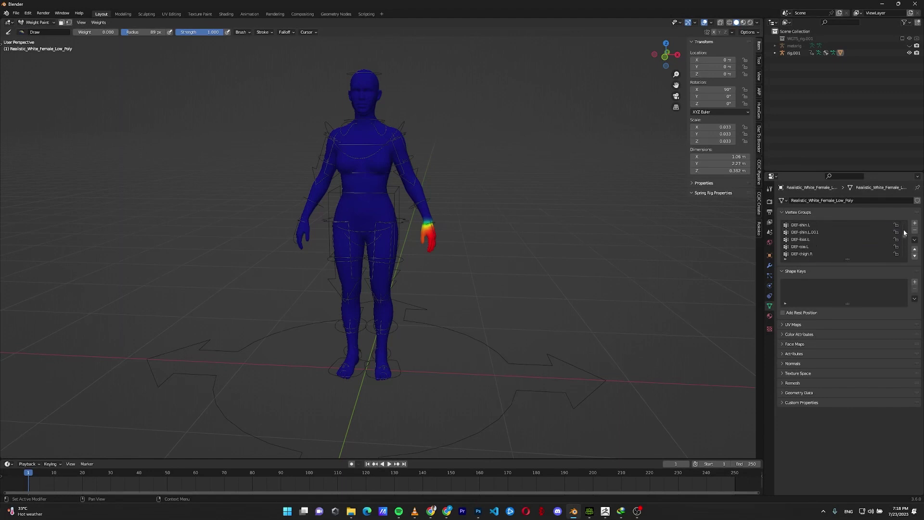
pyautogui.scroll(-2, 893, 225)
pyautogui.click(814, 253)
pyautogui.scroll(3, 424, 77)
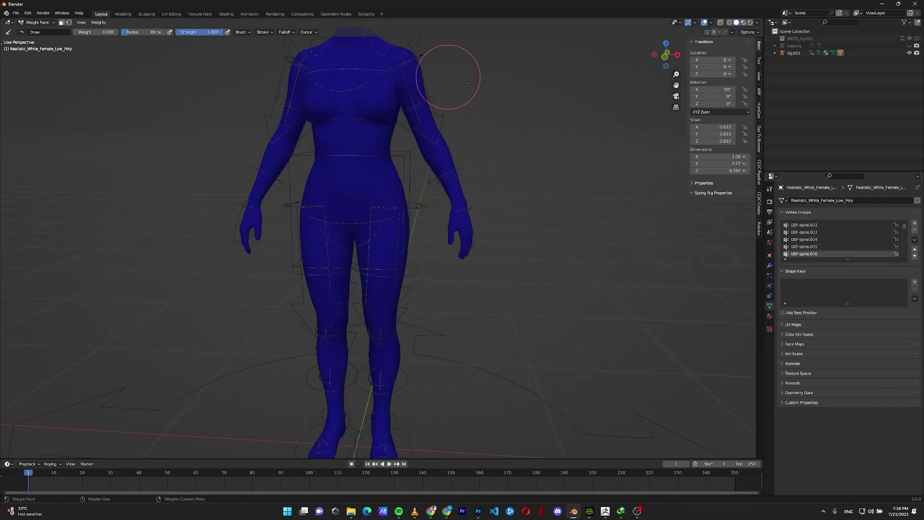
pyautogui.keyDown('shift'); pyautogui.moveTo(485, 82); pyautogui.dragTo(529, 275, button='middle'); pyautogui.keyUp('shift')
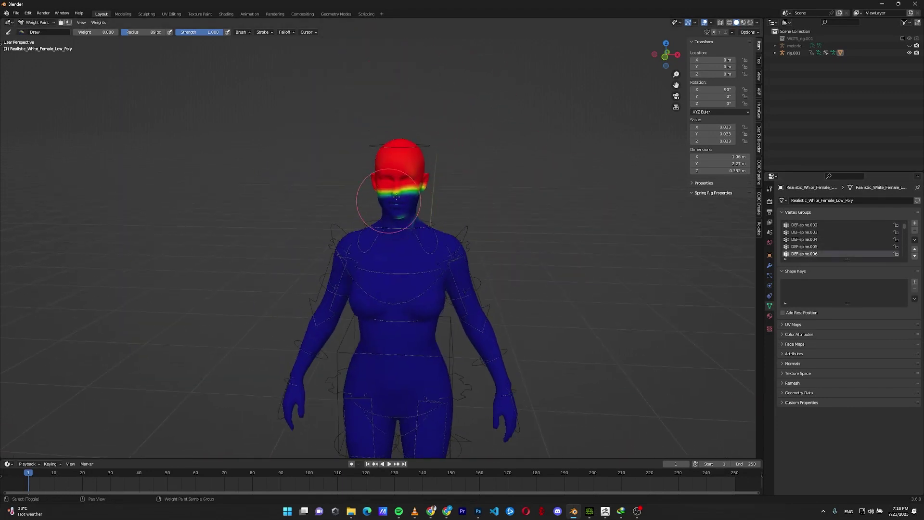
pyautogui.scroll(3, 423, 193)
pyautogui.keyDown('shift'); pyautogui.moveTo(509, 151); pyautogui.dragTo(497, 224, button='middle'); pyautogui.keyUp('shift')
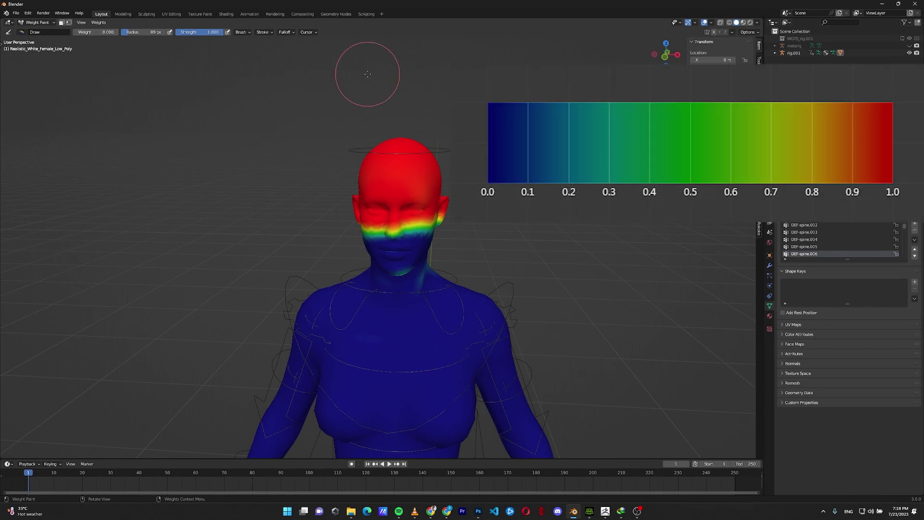
# Paint test strokes across the base of the neck and upper chest with a brush weight of 0.5 and a lower weight.
pyautogui.rightClick(445, 126)
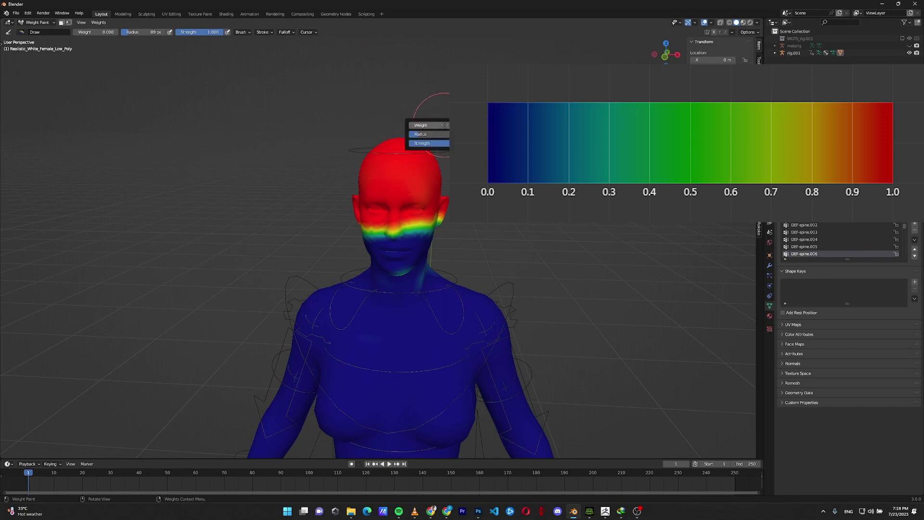
pyautogui.moveTo(421, 125)
pyautogui.mouseDown()
pyautogui.moveTo(449, 126)
pyautogui.moveTo(408, 126)
pyautogui.mouseUp()
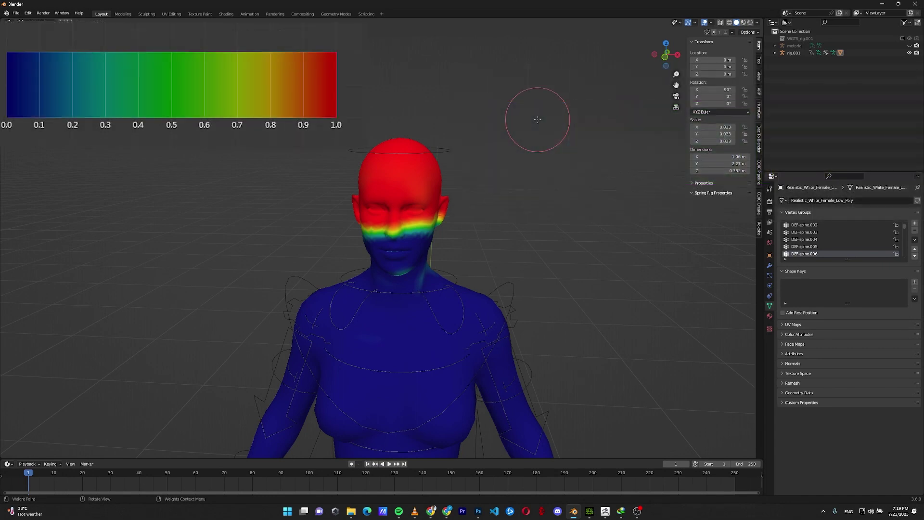
pyautogui.rightClick(538, 119)
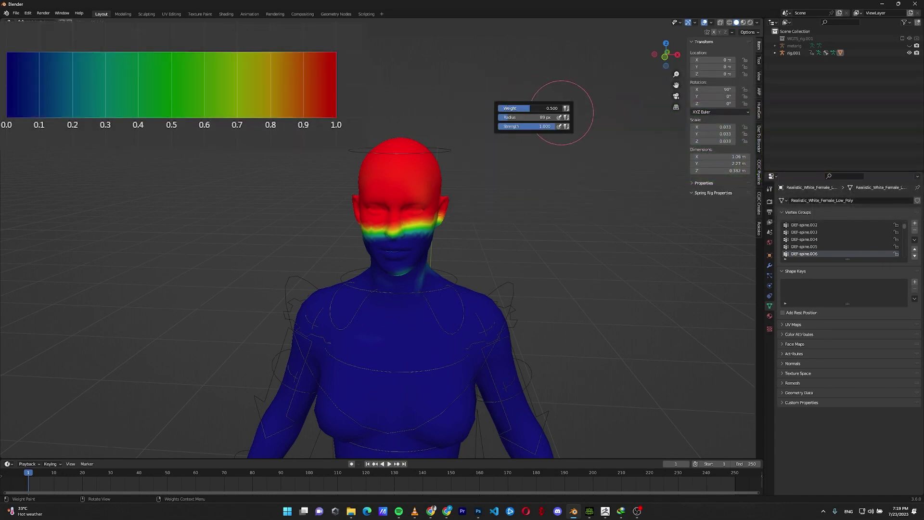
pyautogui.moveTo(392, 292)
pyautogui.mouseDown()
pyautogui.moveTo(388, 307)
pyautogui.moveTo(452, 301)
pyautogui.moveTo(402, 306)
pyautogui.mouseUp()
pyautogui.rightClick(516, 204)
pyautogui.moveTo(516, 204); pyautogui.dragTo(499, 204)
pyautogui.moveTo(452, 302); pyautogui.dragTo(428, 302)
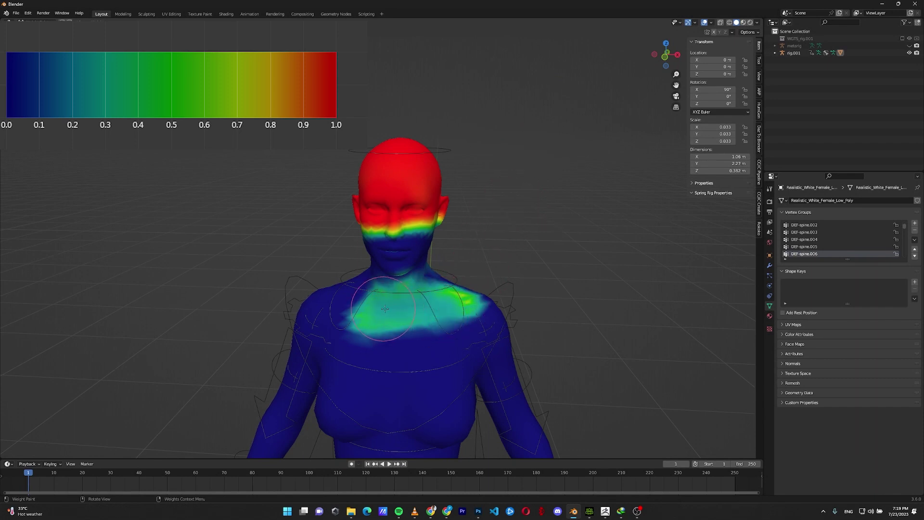
# Set the brush weight to 0 and paint away the test strokes on the neck base and upper chest.
pyautogui.rightClick(505, 234)
pyautogui.moveTo(506, 235); pyautogui.dragTo(466, 235)
pyautogui.moveTo(462, 305)
pyautogui.mouseDown()
pyautogui.moveTo(464, 316)
pyautogui.moveTo(313, 300)
pyautogui.moveTo(428, 339)
pyautogui.mouseUp()
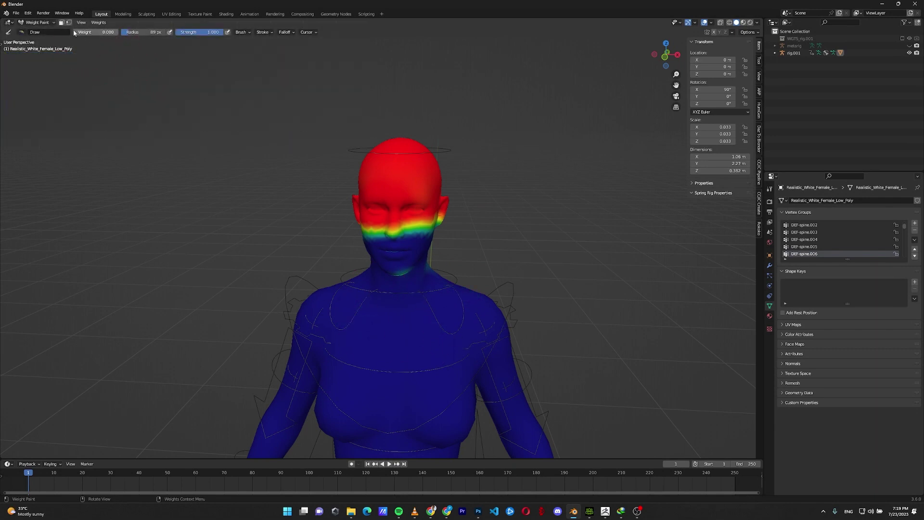
# Set the brush weight to about 0.64 and enlarge the brush radius to about 204 px.
pyautogui.moveTo(75, 33); pyautogui.dragTo(106, 32)
pyautogui.rightClick(512, 128)
pyautogui.press('f')
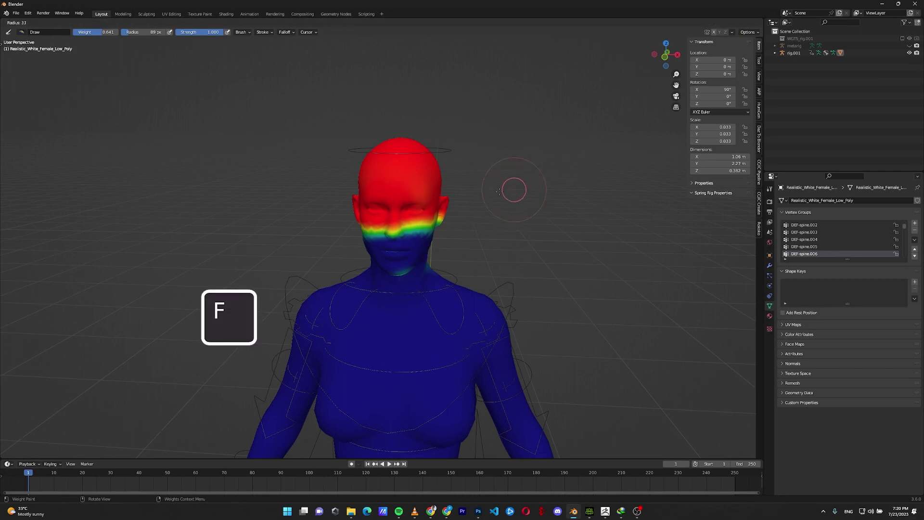
pyautogui.click(556, 195)
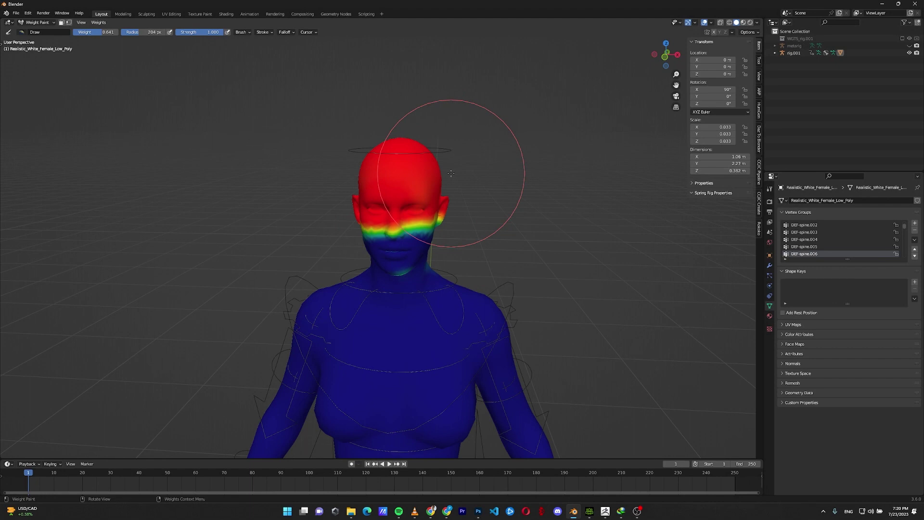
# Put the rig in Pose Mode, test the deformation by moving the head control, and cancel the move.
pyautogui.hotkey('ctrl', 'Tab')
pyautogui.click(445, 151)
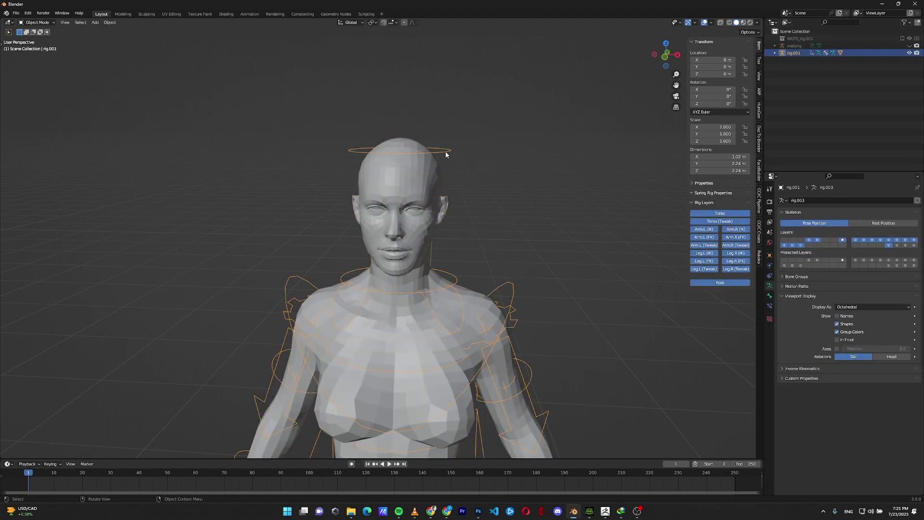
pyautogui.click(36, 22)
pyautogui.click(47, 49)
pyautogui.click(439, 154)
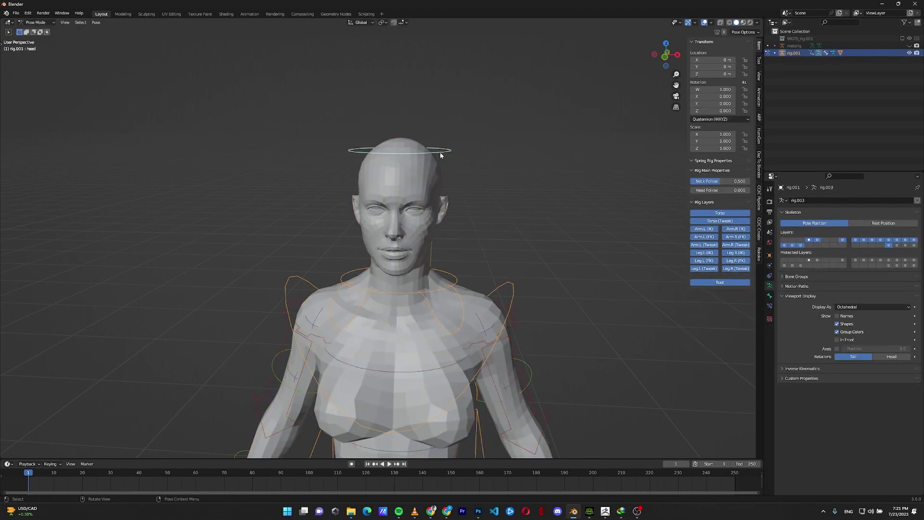
pyautogui.press('g')
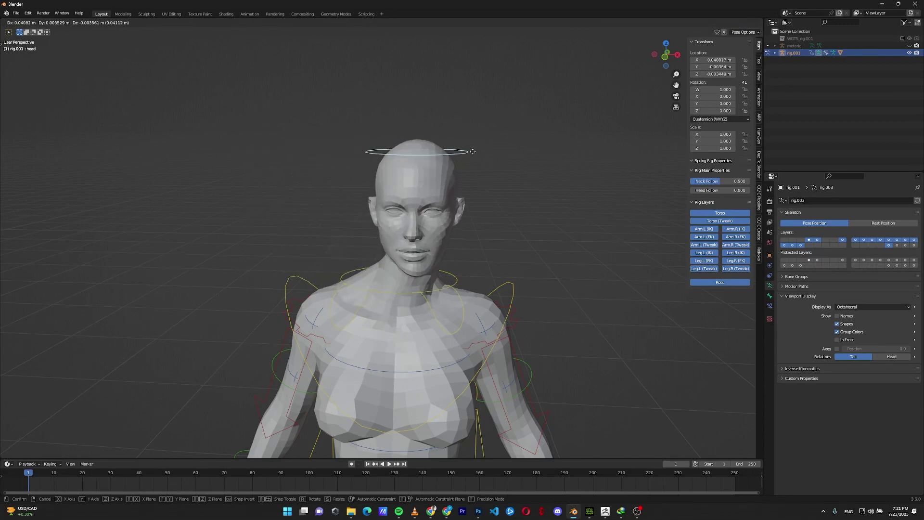
pyautogui.press('Escape')
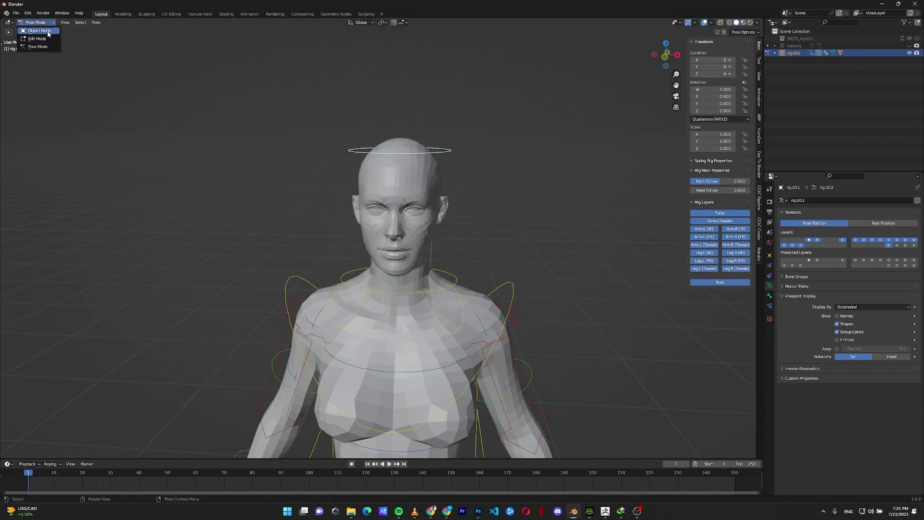
# Leave Pose Mode, select the body mesh and return it to Weight Paint mode.
pyautogui.click(36, 23)
pyautogui.click(35, 31)
pyautogui.click(399, 171)
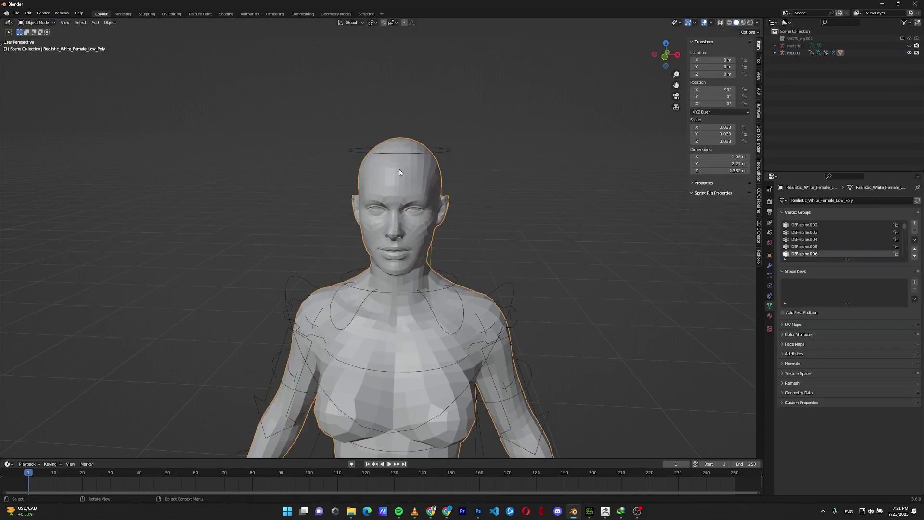
pyautogui.click(51, 23)
pyautogui.click(46, 68)
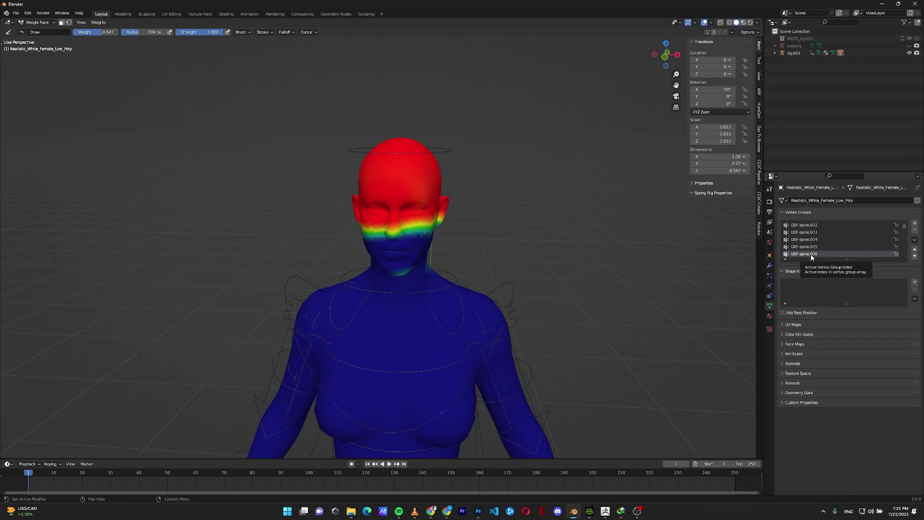
# Paint the lower face down to the neck in DEF-spine.006 with weight 1 and a brush radius of about 98 px.
pyautogui.rightClick(515, 105)
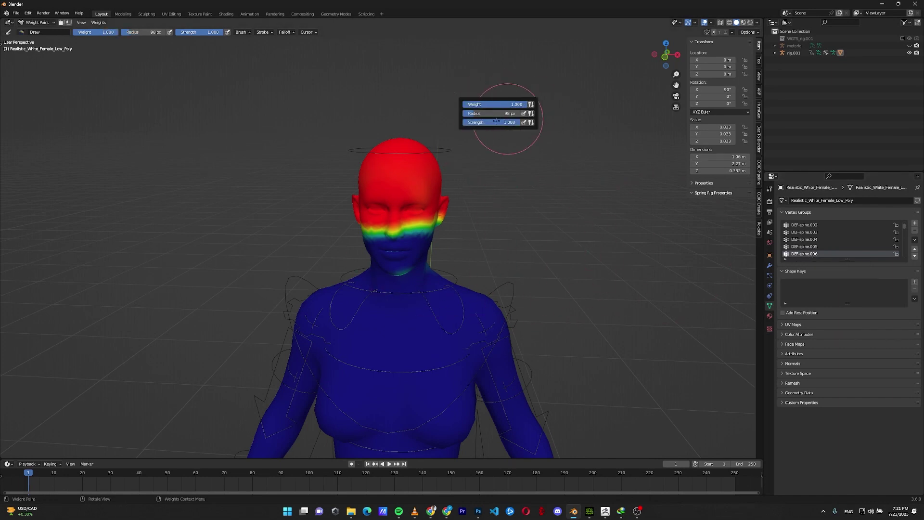
pyautogui.moveTo(354, 224); pyautogui.dragTo(395, 233)
pyautogui.moveTo(394, 233)
pyautogui.mouseDown(button='middle')
pyautogui.moveTo(278, 227)
pyautogui.moveTo(380, 224)
pyautogui.moveTo(384, 235)
pyautogui.moveTo(366, 234)
pyautogui.moveTo(573, 217)
pyautogui.moveTo(635, 236)
pyautogui.moveTo(665, 185)
pyautogui.mouseUp(button='middle')
pyautogui.moveTo(561, 198); pyautogui.dragTo(77, 63, button='middle')
# Put the rig in Pose Mode and move the head control slightly to check the repainted head and neck.
pyautogui.click(37, 22)
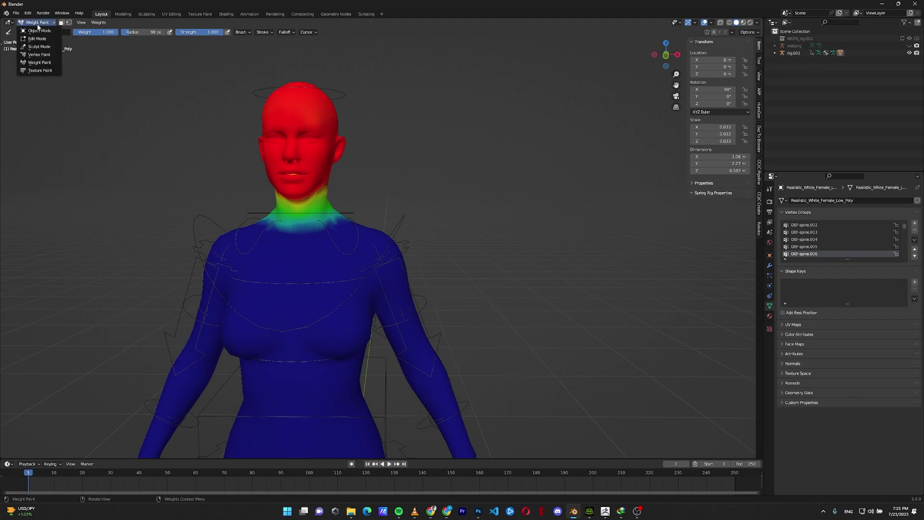
pyautogui.click(35, 31)
pyautogui.click(339, 94)
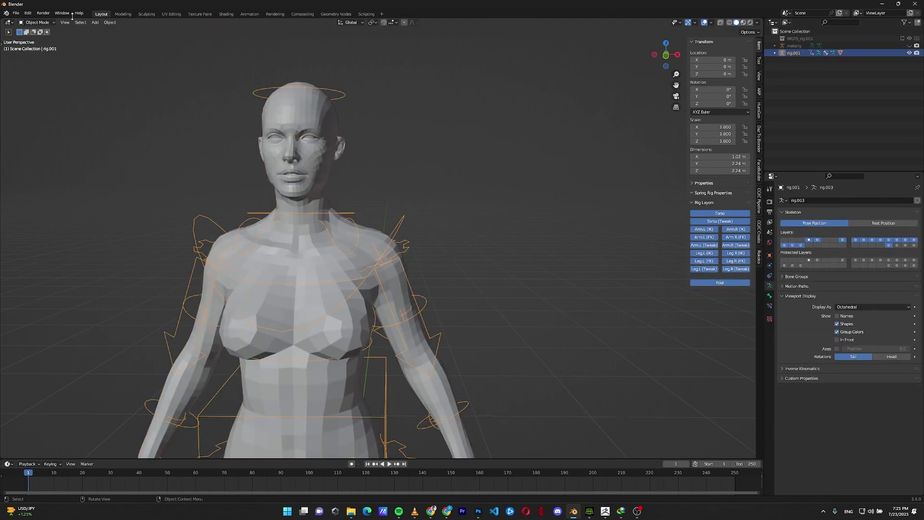
pyautogui.click(41, 22)
pyautogui.click(42, 47)
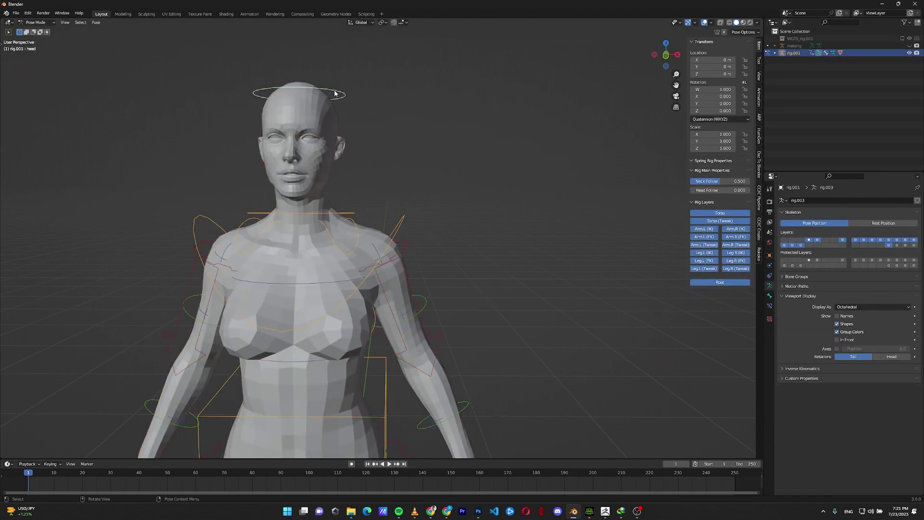
pyautogui.press('g')
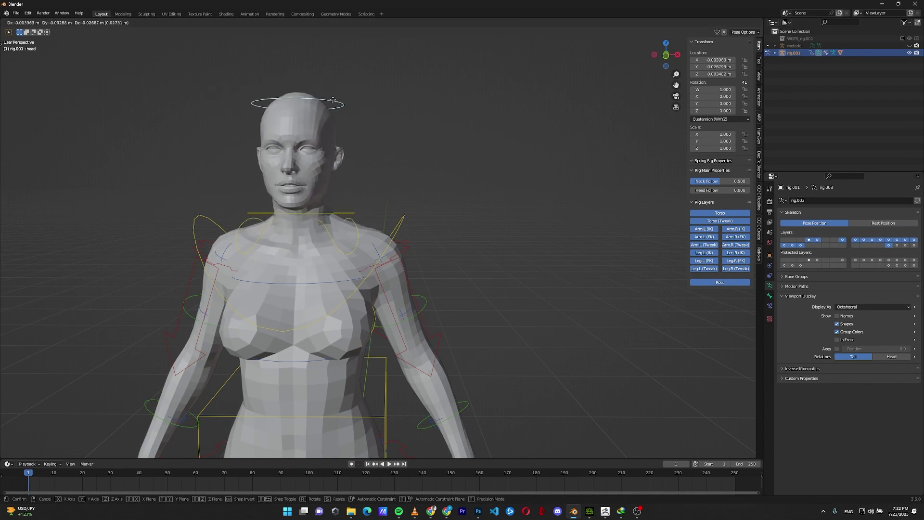
pyautogui.click(345, 91)
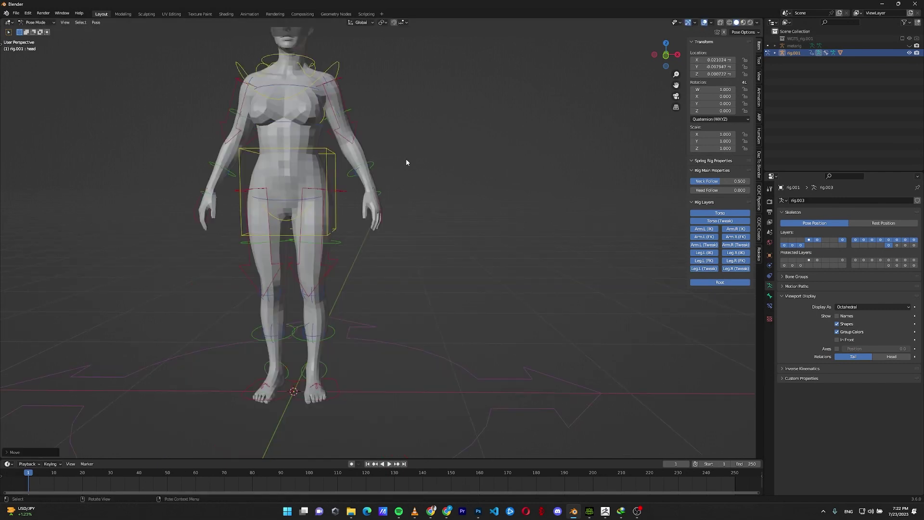
# Test the left hand IK control by moving it, and cancel the move.
pyautogui.click(378, 209)
pyautogui.press('g')
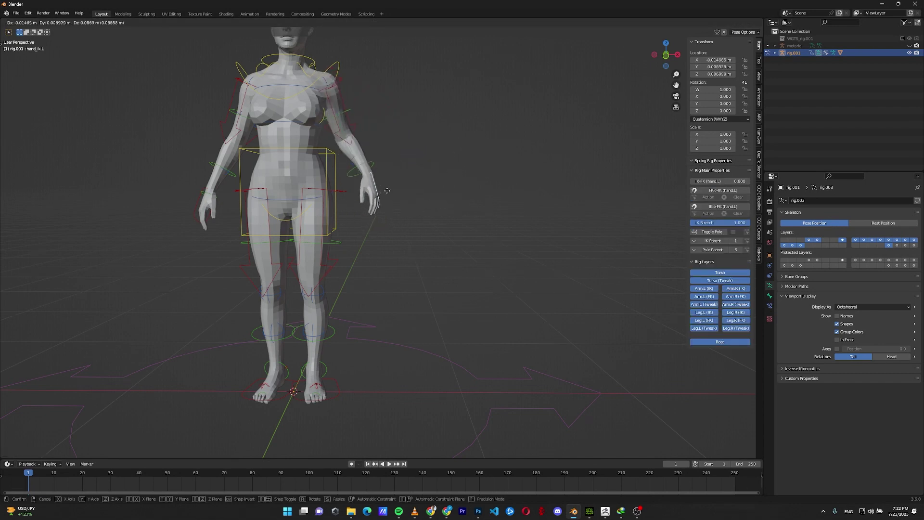
pyautogui.rightClick(397, 194)
# Select the body mesh in Object Mode and switch it to Weight Paint mode.
pyautogui.click(357, 150)
pyautogui.click(356, 148)
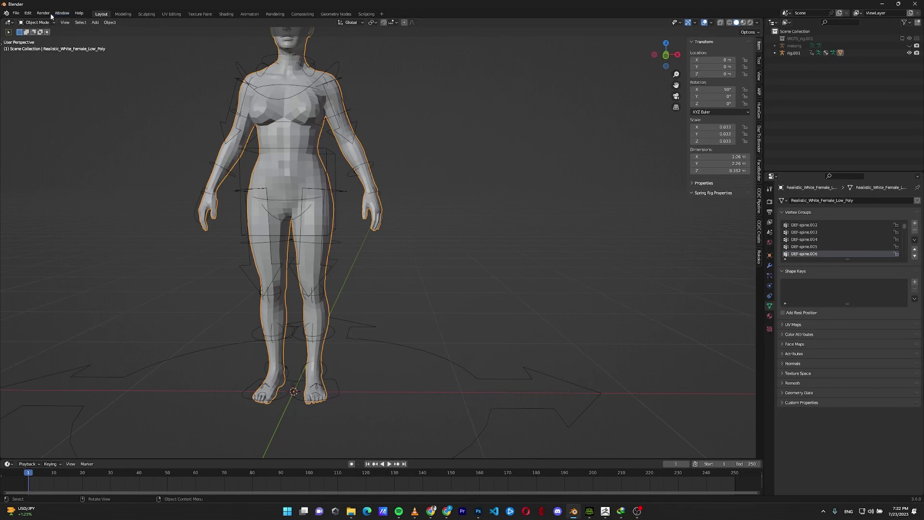
pyautogui.click(43, 22)
pyautogui.click(34, 59)
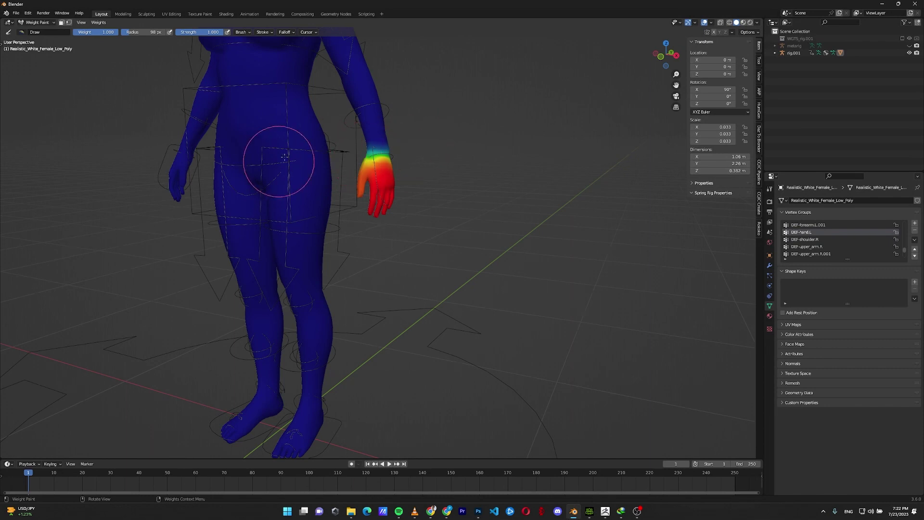
# Paint a patch of about 0.56 weight on the left hip and thigh for the DEF-hand.L vertex group.
pyautogui.rightClick(466, 138)
pyautogui.moveTo(482, 130); pyautogui.dragTo(445, 130)
pyautogui.moveTo(328, 168); pyautogui.dragTo(306, 206)
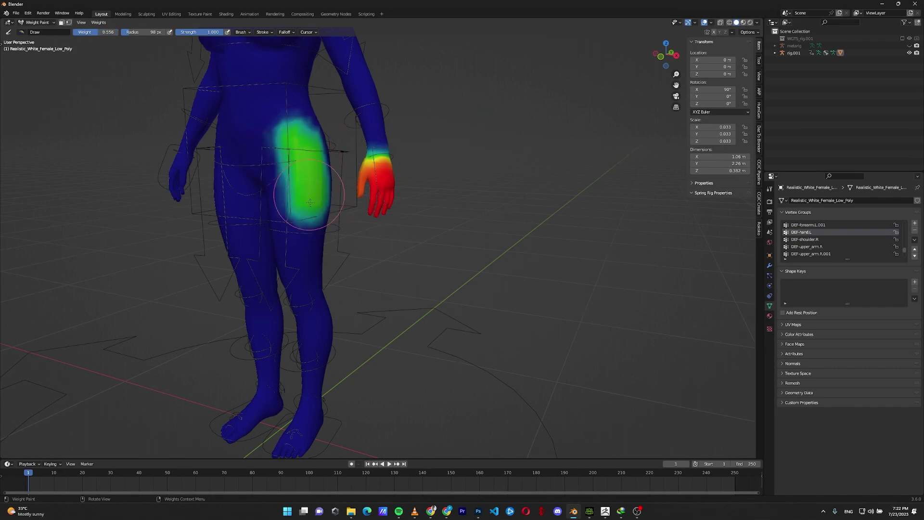
pyautogui.moveTo(414, 150); pyautogui.dragTo(432, 145, button='middle')
# Put the rig in Pose Mode, move the left hand IK control to test its pull on the thigh, and cancel the moves.
pyautogui.hotkey('ctrl', 'Tab')
pyautogui.click(363, 110)
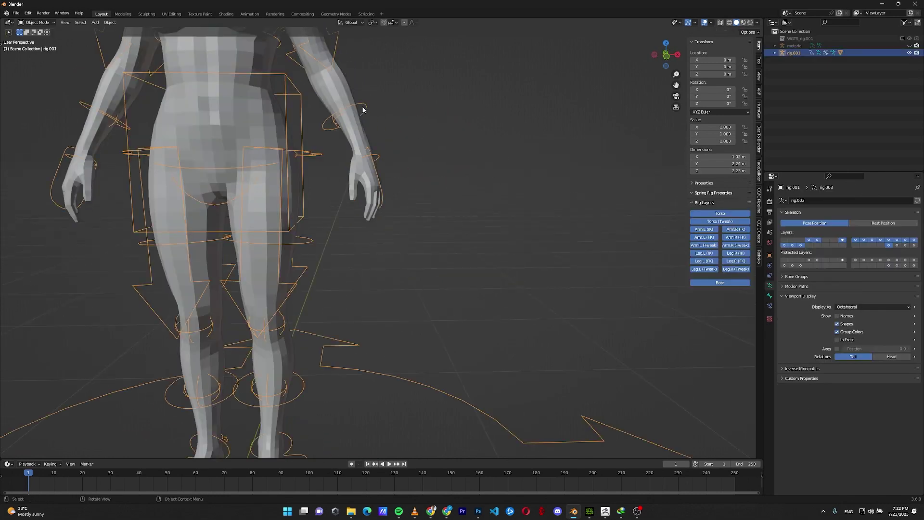
pyautogui.click(46, 22)
pyautogui.click(37, 47)
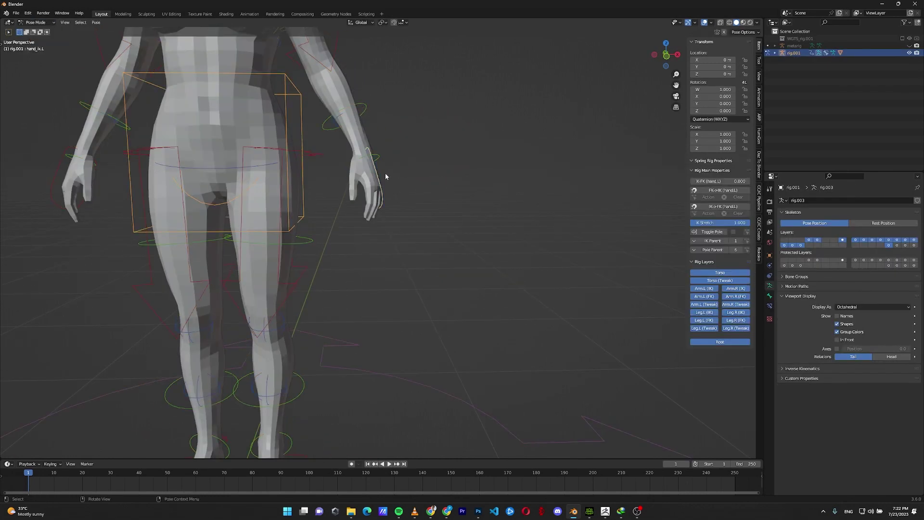
pyautogui.press('g')
pyautogui.rightClick(474, 153)
pyautogui.press('g')
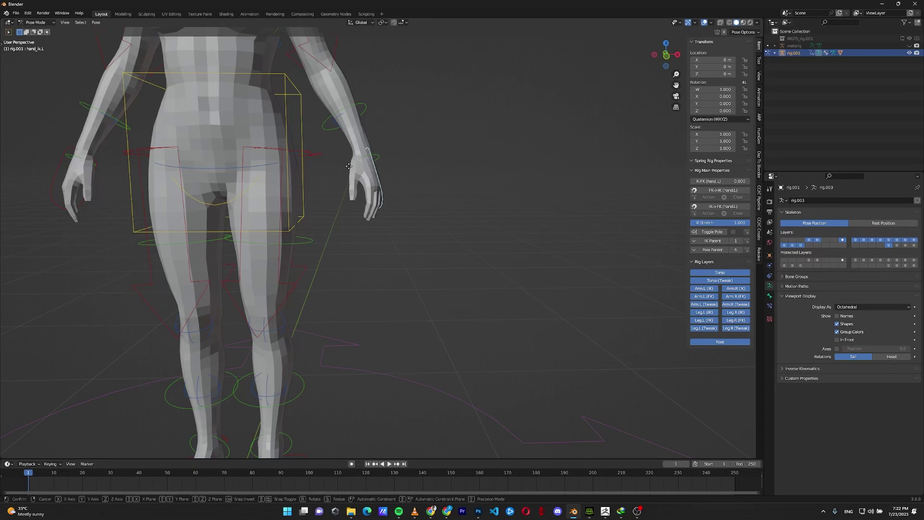
pyautogui.press('Escape')
# Leave the rig's Pose Mode and reopen the body mesh in Weight Paint mode.
pyautogui.hotkey('ctrl', 'Tab')
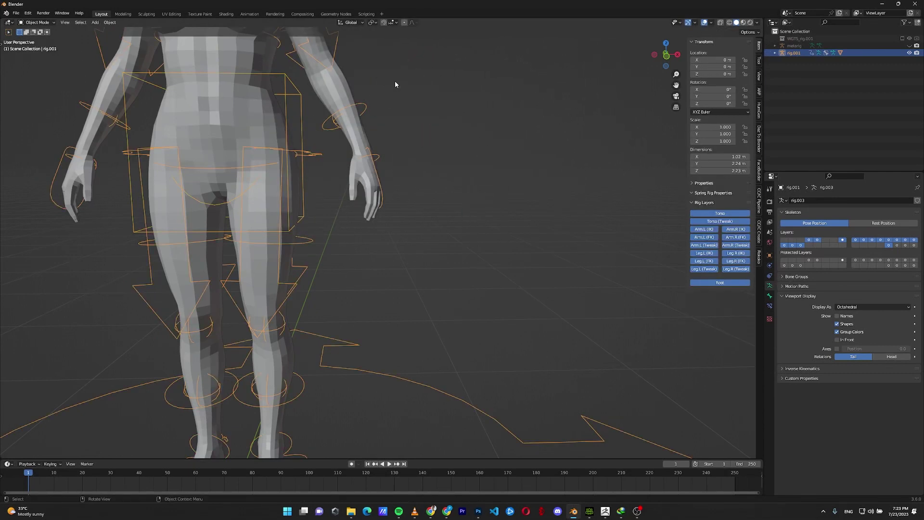
pyautogui.click(212, 61)
pyautogui.click(37, 22)
pyautogui.click(38, 63)
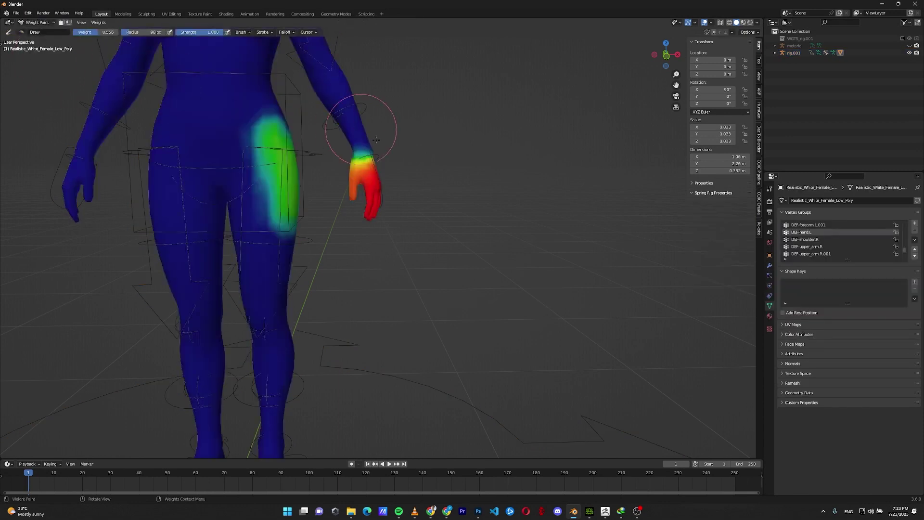
# Lower the brush weight to 0.011 and paint over the left hip and thigh patch in the DEF-hand.L vertex group.
pyautogui.moveTo(342, 158); pyautogui.dragTo(298, 169, button='middle')
pyautogui.rightClick(336, 123)
pyautogui.moveTo(336, 123)
pyautogui.mouseDown()
pyautogui.moveTo(284, 124)
pyautogui.moveTo(322, 136)
pyautogui.moveTo(299, 140)
pyautogui.moveTo(320, 212)
pyautogui.mouseUp()
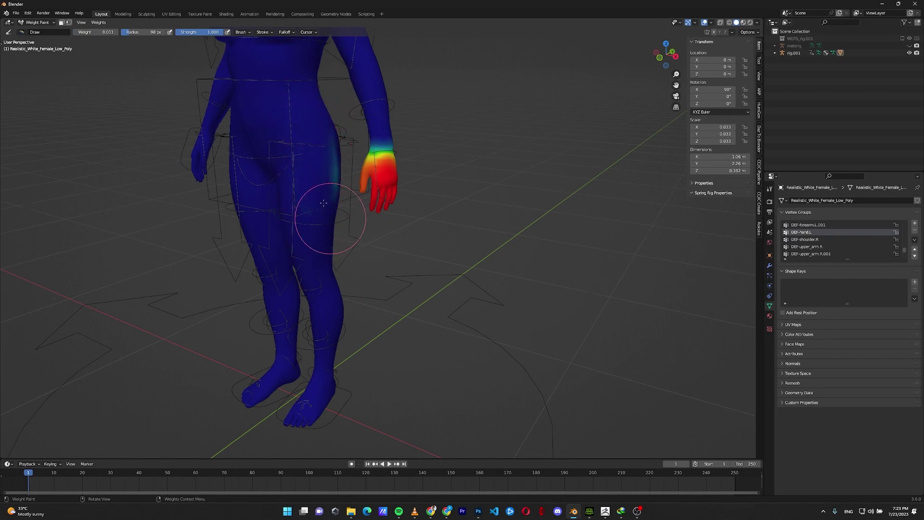
pyautogui.moveTo(414, 212)
pyautogui.mouseDown(button='middle')
pyautogui.moveTo(428, 184)
pyautogui.moveTo(316, 135)
pyautogui.moveTo(381, 262)
pyautogui.mouseUp(button='middle')
pyautogui.scroll(5, 332, 154)
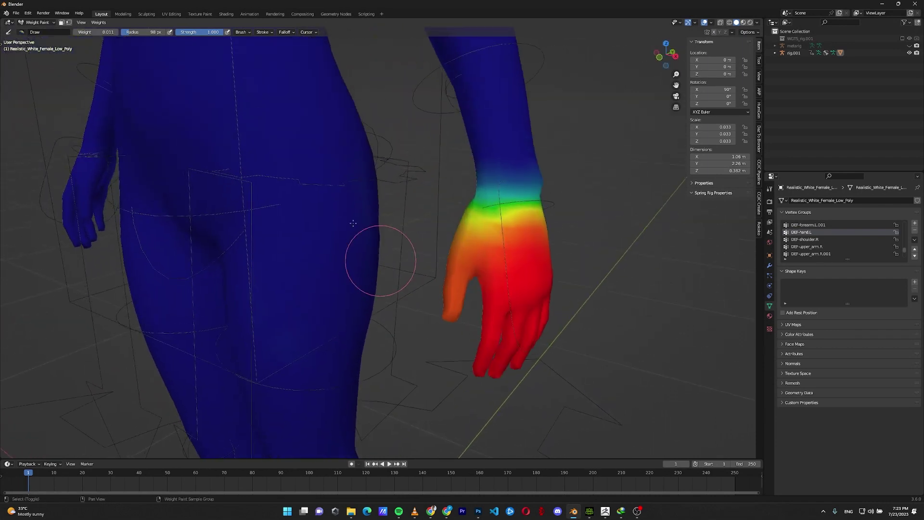
pyautogui.scroll(-7, 337, 191)
# Switch from the mesh to the rig in Pose Mode, move the left hand IK control to test the thigh, and cancel the move.
pyautogui.click(41, 23)
pyautogui.click(40, 30)
pyautogui.moveTo(418, 202); pyautogui.dragTo(428, 190, button='middle')
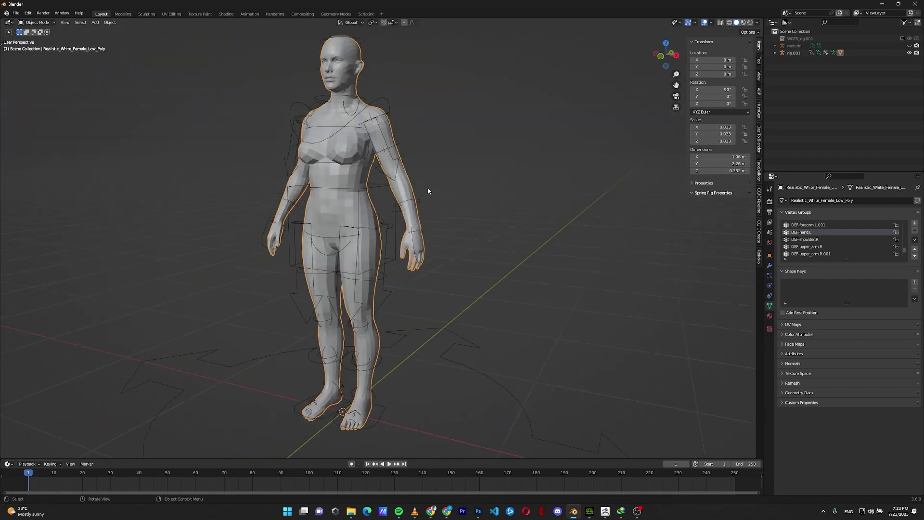
pyautogui.click(420, 200)
pyautogui.hotkey('ctrl', 'Tab')
pyautogui.press('g')
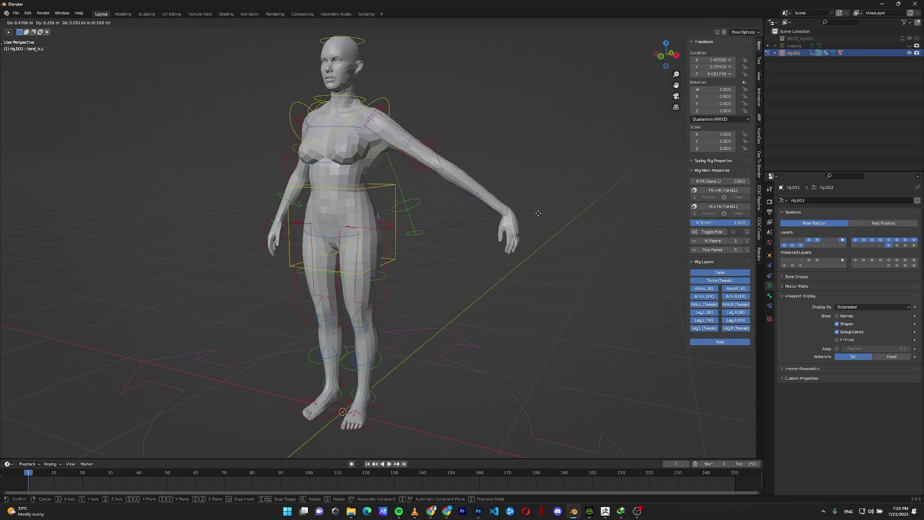
pyautogui.press('Escape')
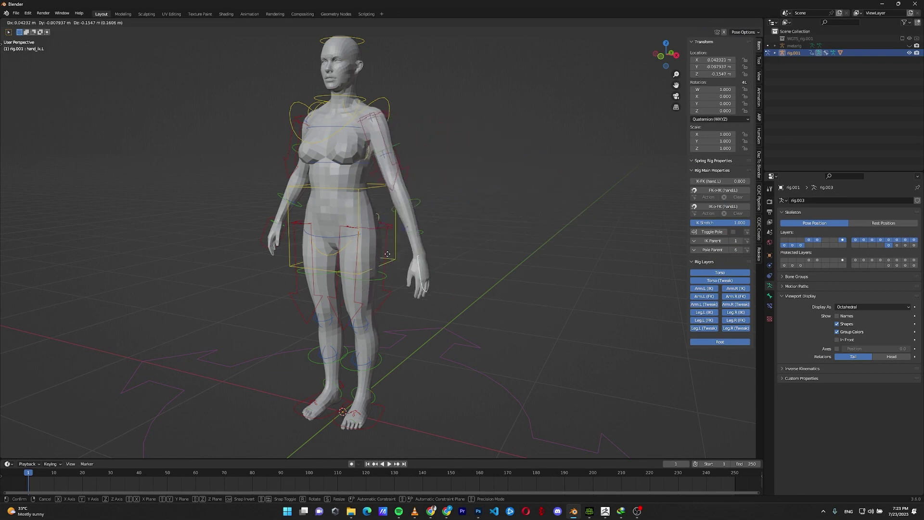
# Exit the rig's Pose Mode, select the body mesh, and return it to Weight Paint mode.
pyautogui.hotkey('ctrl', 'Tab')
pyautogui.click(345, 76)
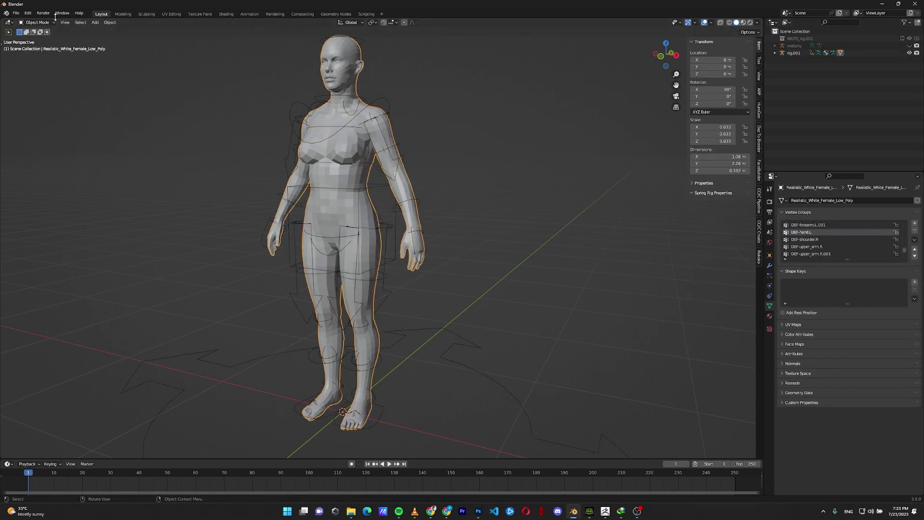
pyautogui.click(38, 22)
pyautogui.click(36, 63)
# Set the brush weight to 0.000 and go over the left hip from front and back to clear leftover DEF-hand.L weight.
pyautogui.rightClick(508, 125)
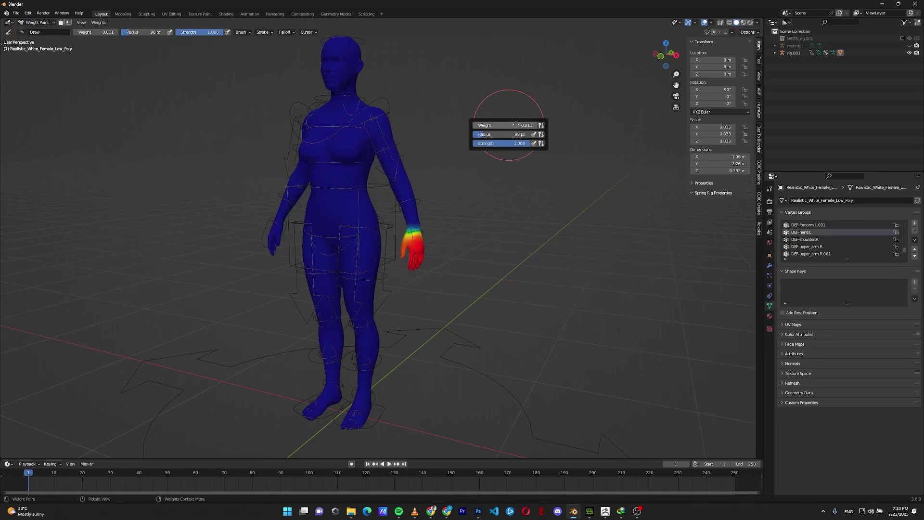
pyautogui.moveTo(515, 125); pyautogui.dragTo(494, 126)
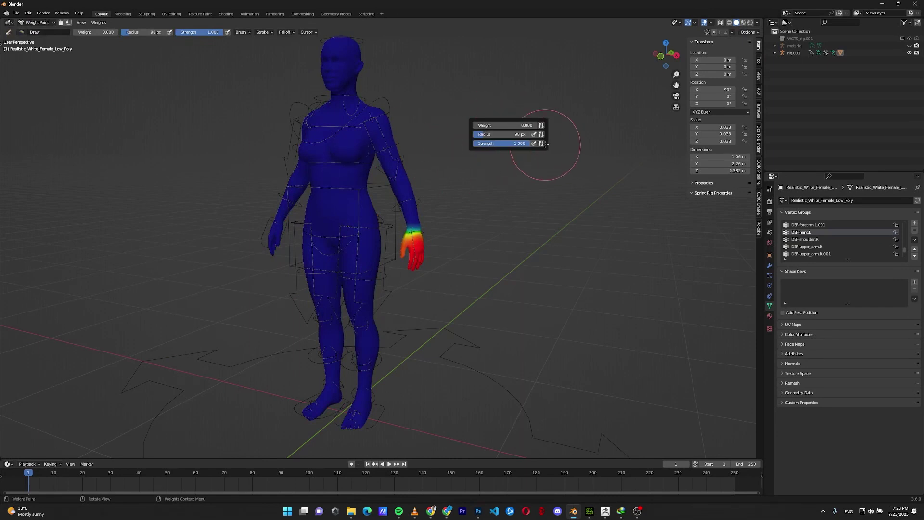
pyautogui.scroll(3, 433, 231)
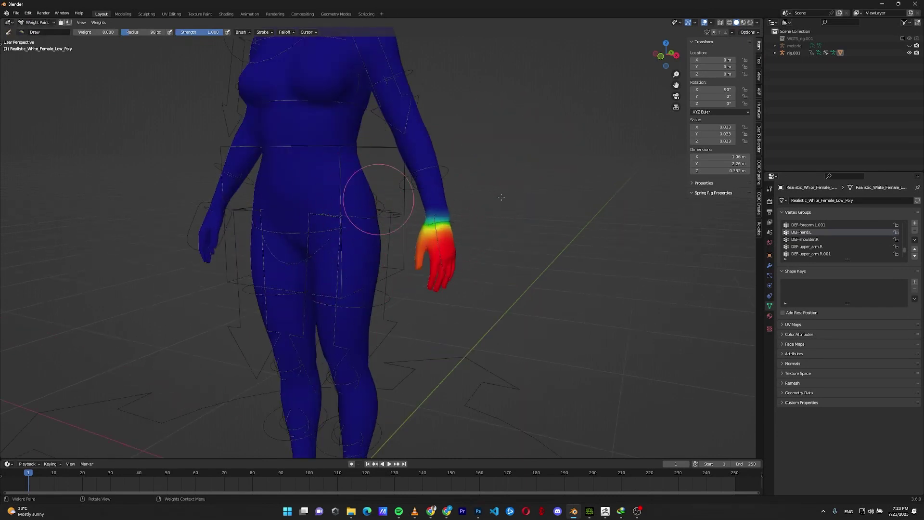
pyautogui.moveTo(501, 197); pyautogui.dragTo(594, 270, button='middle')
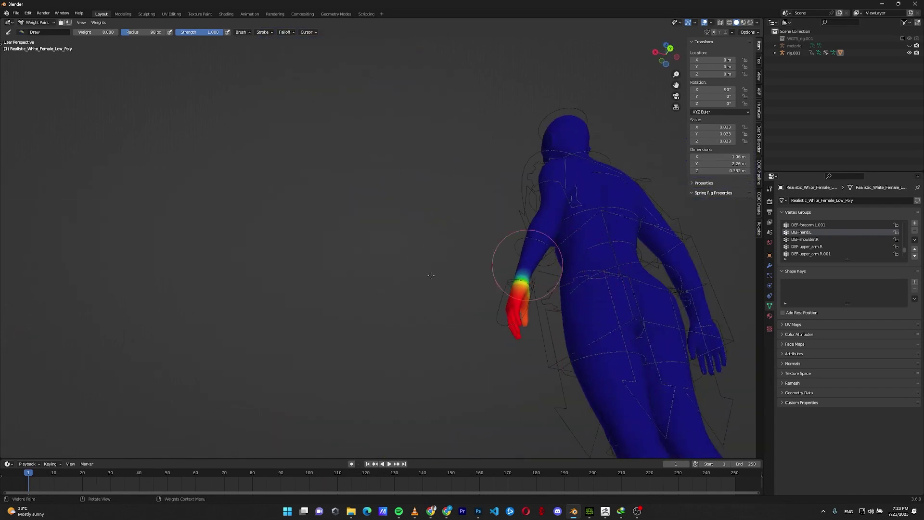
pyautogui.moveTo(527, 266); pyautogui.dragTo(489, 299, button='middle')
pyautogui.moveTo(495, 252)
pyautogui.mouseDown(button='middle')
pyautogui.moveTo(588, 289)
pyautogui.moveTo(585, 197)
pyautogui.mouseUp(button='middle')
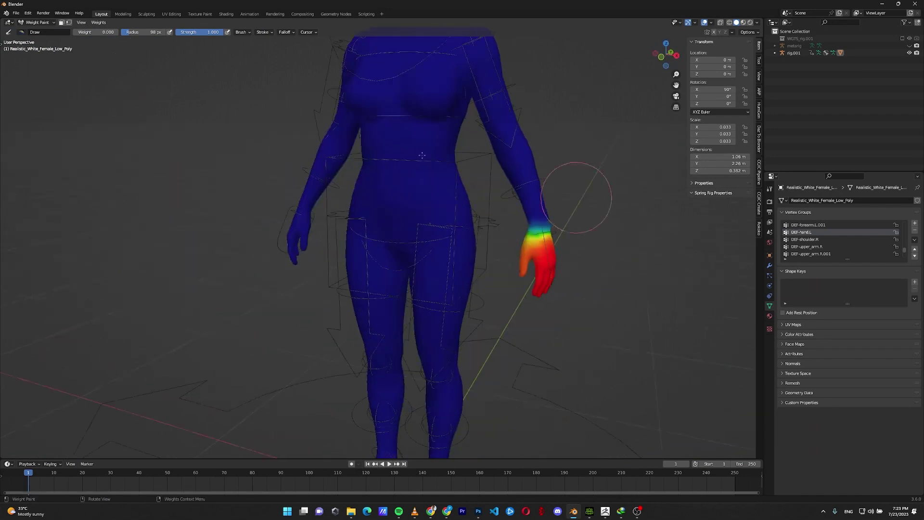
# Put the rig back in Pose Mode, move the left hand IK control to recheck the hip and thigh, and cancel the move.
pyautogui.click(37, 22)
pyautogui.click(39, 31)
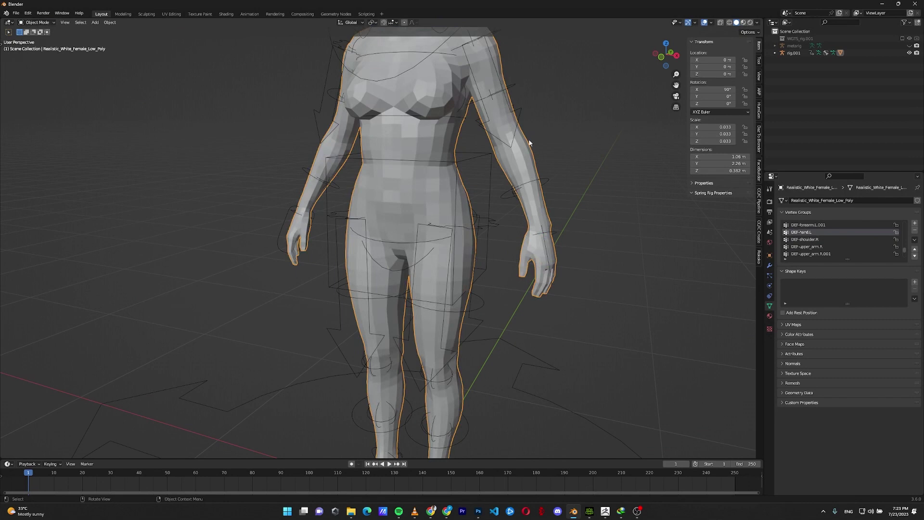
pyautogui.click(497, 89)
pyautogui.click(38, 23)
pyautogui.click(38, 47)
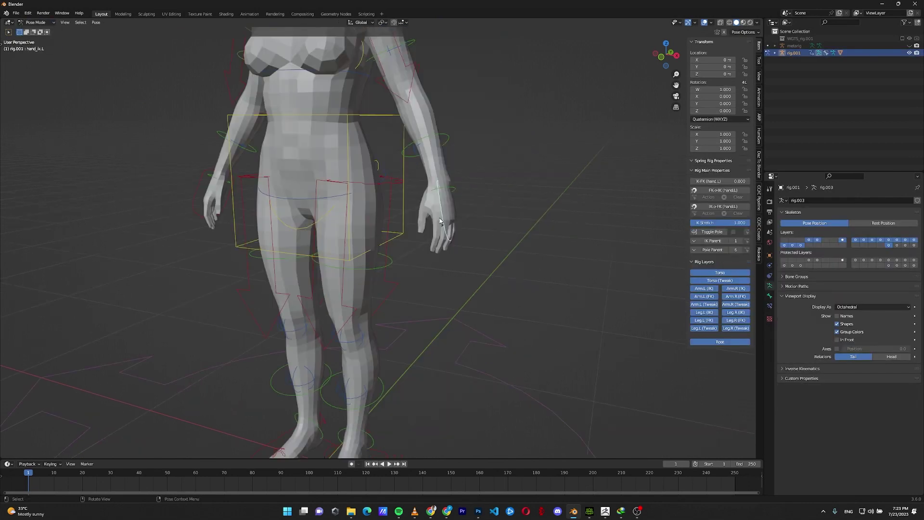
pyautogui.press('g')
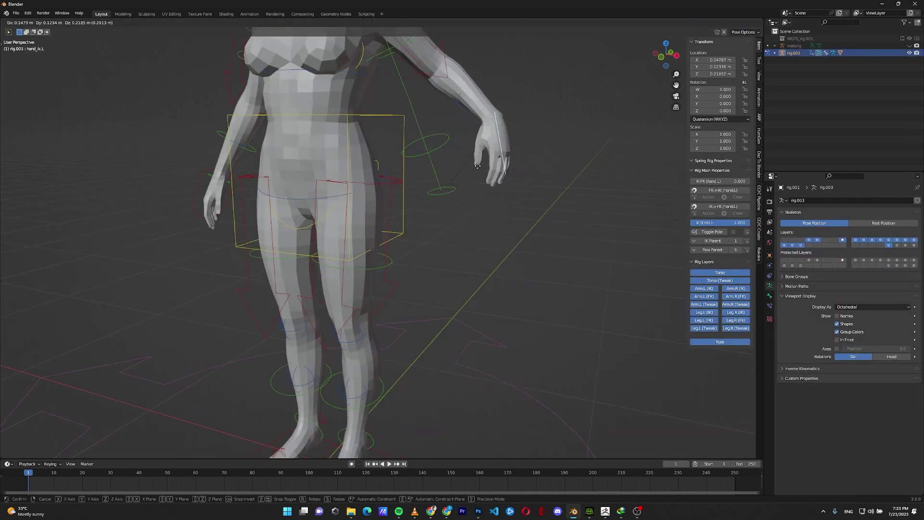
pyautogui.rightClick(461, 180)
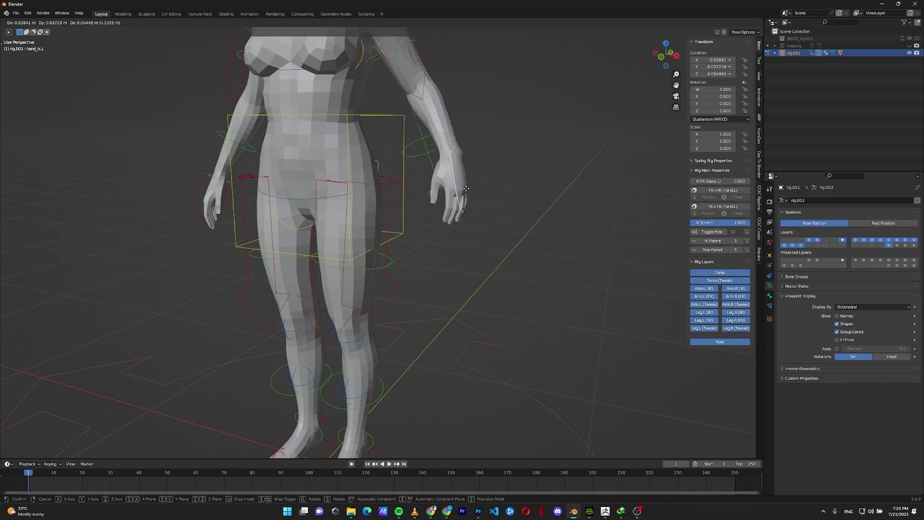
pyautogui.scroll(-5, 471, 186)
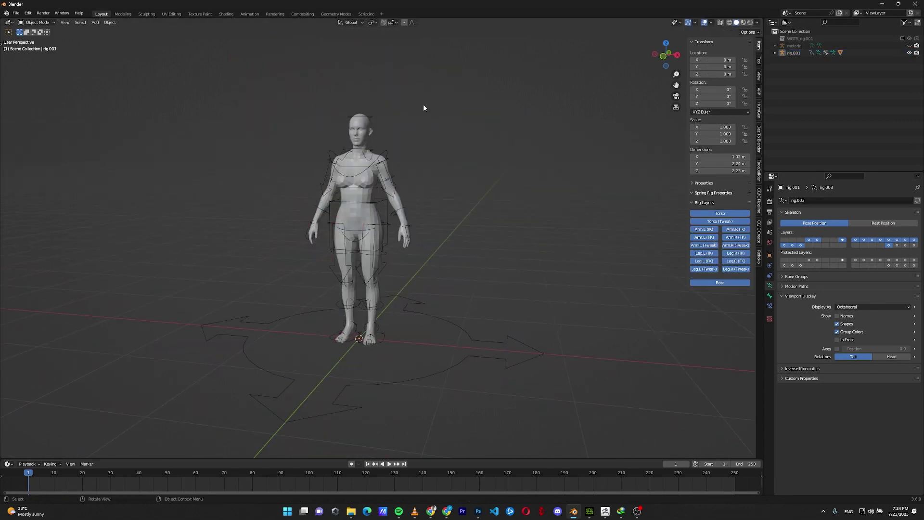